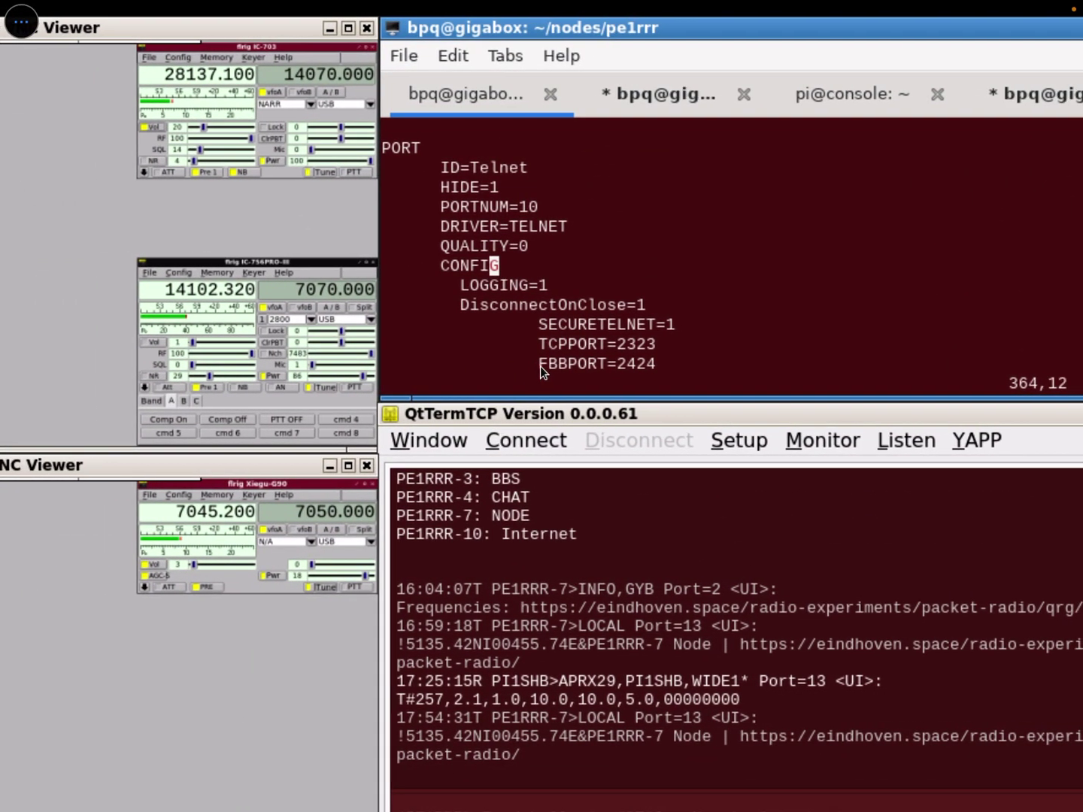
- In the telnet config, move the cursor onto the FBBPORT value 2424
left_click_drag(539, 362, 501, 391)
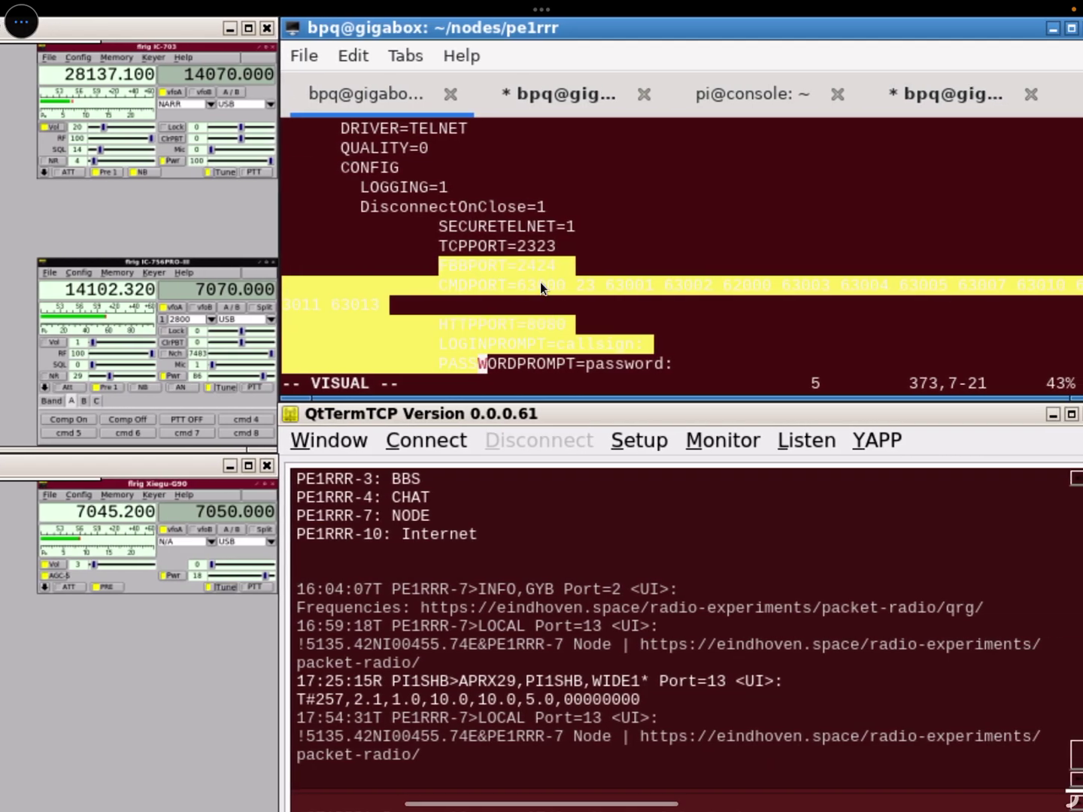
left_click(540, 284)
key("Up")
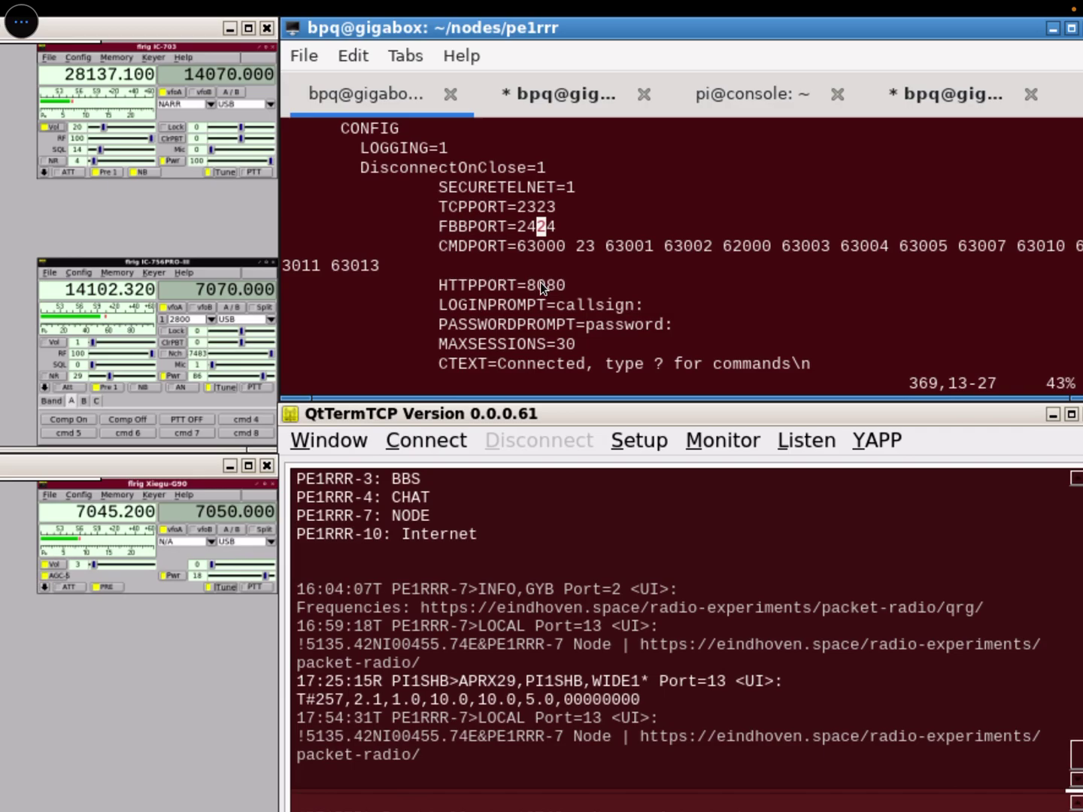
key("Left")
key("Left")
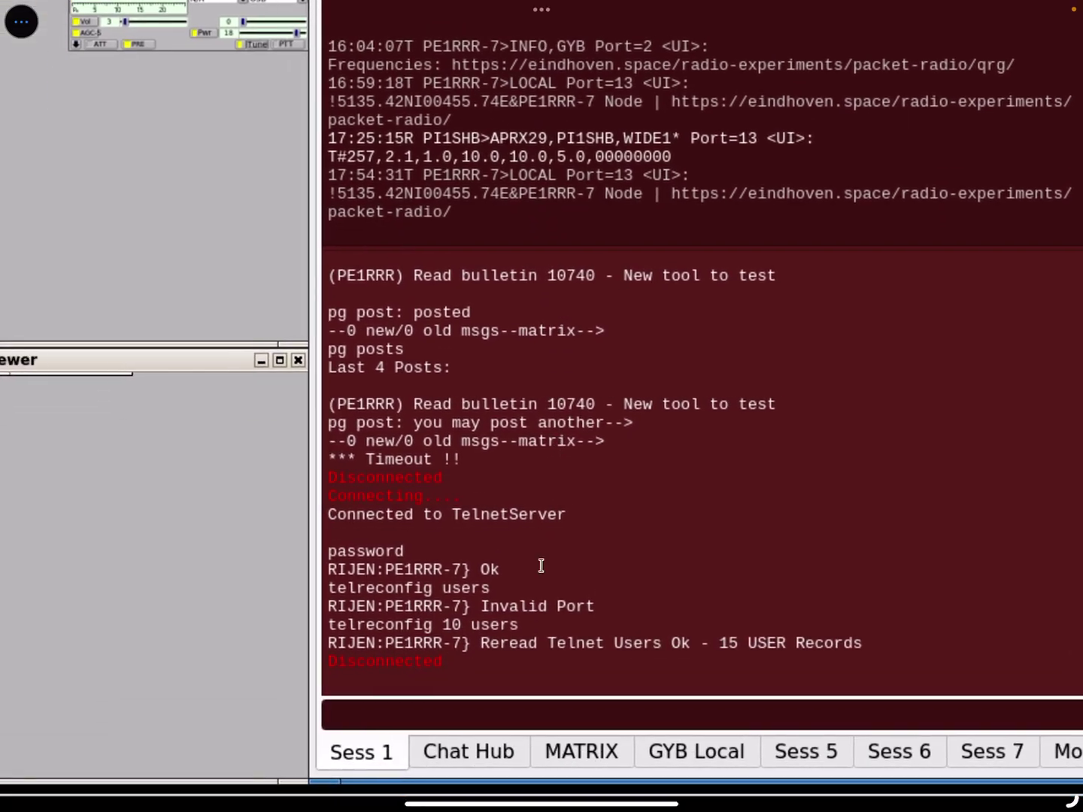
- Reconnect the first session as MATRIX, then send r and n for routes and nodes
left_click(541, 710)
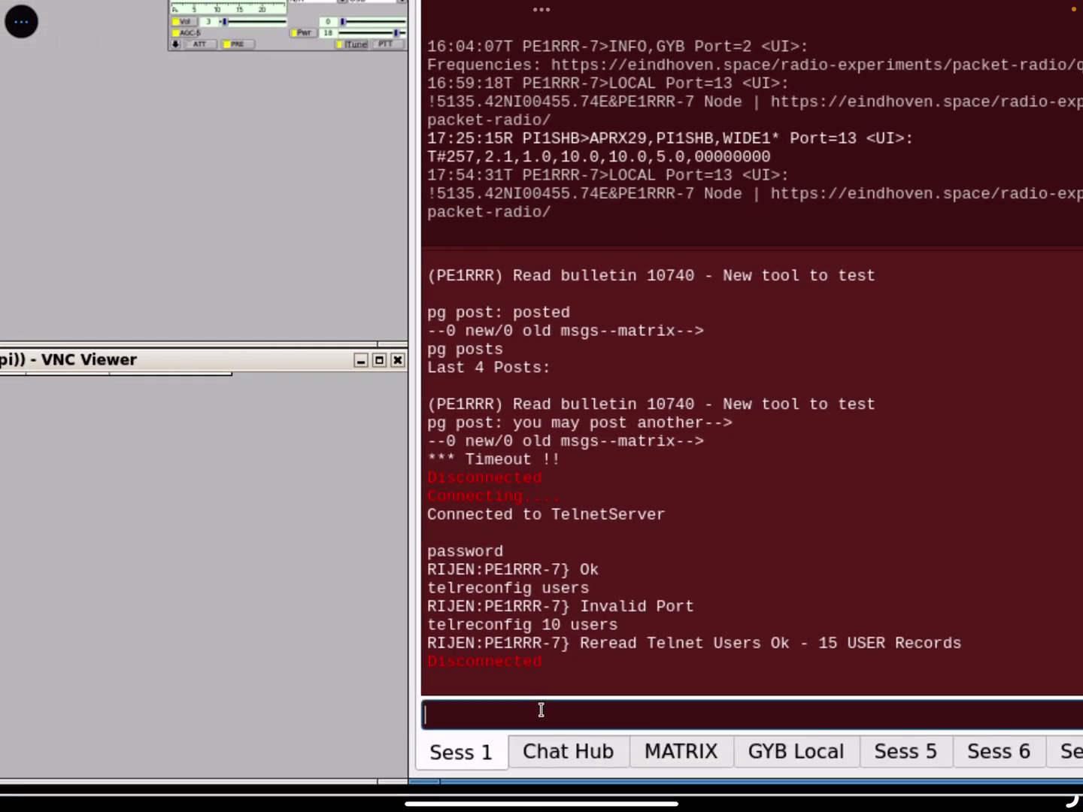
key("Return")
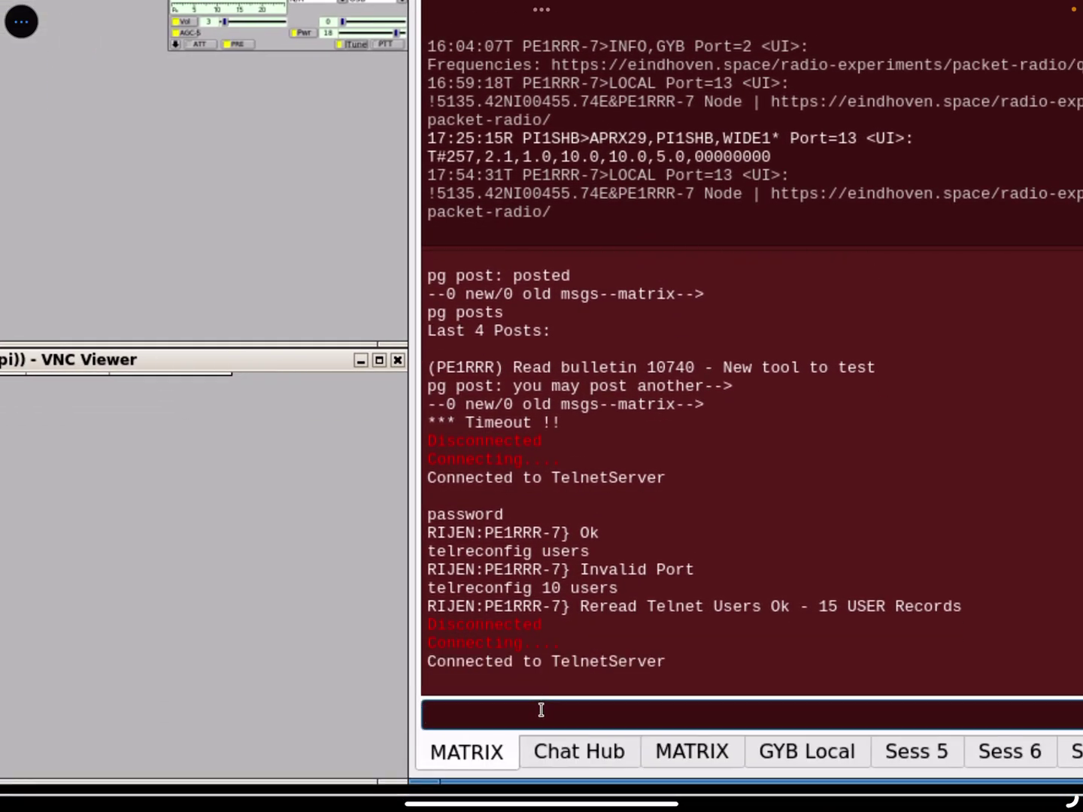
type("r")
key("Return")
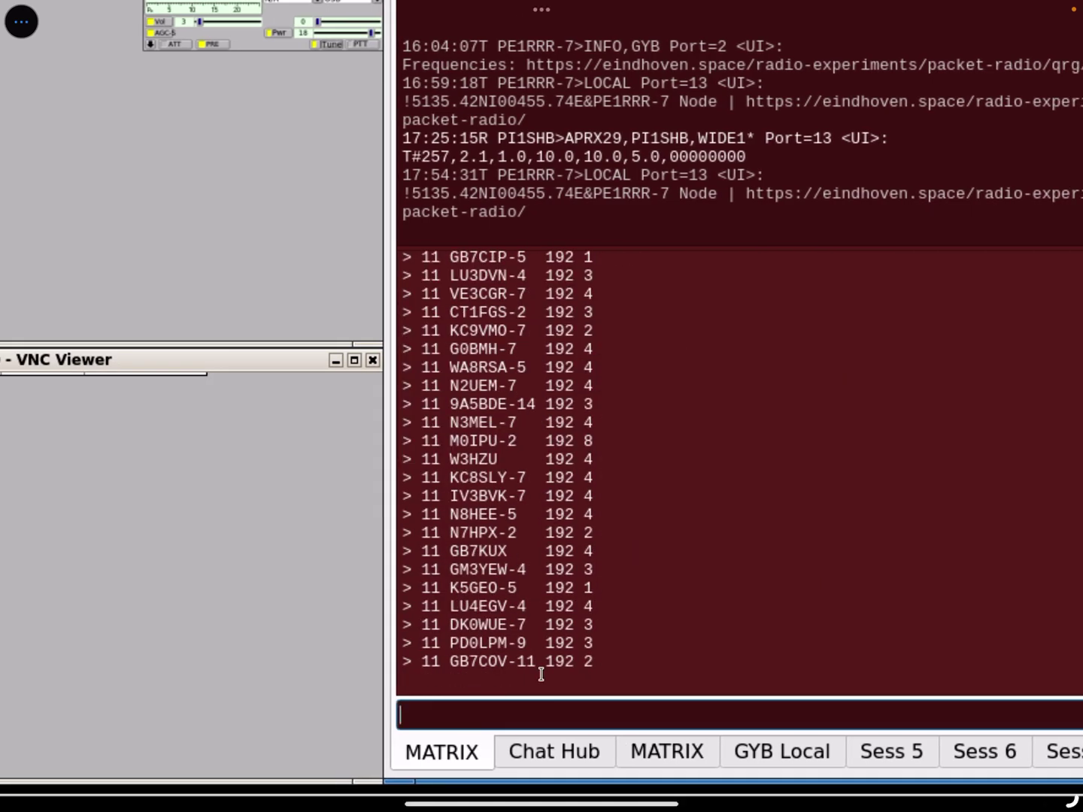
type("n")
key("Return")
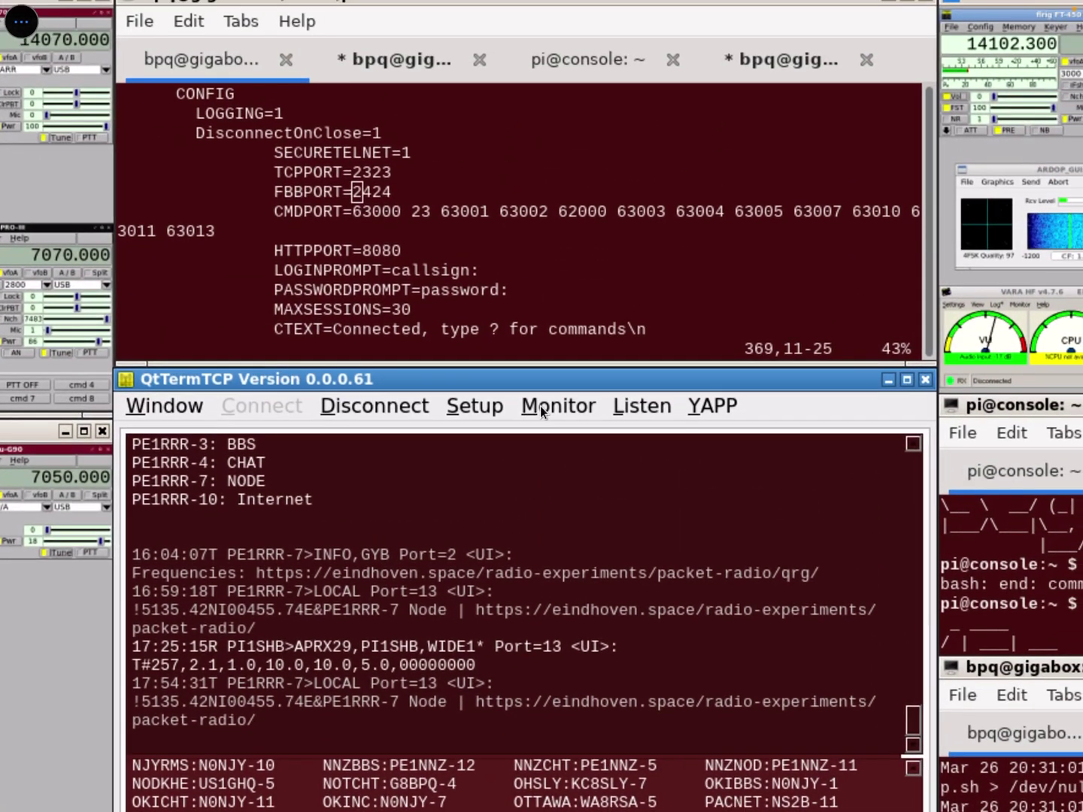
- Tick Port 11 Curated AXUDP Wormholes in the Monitor menu, then untick it later
left_click(540, 405)
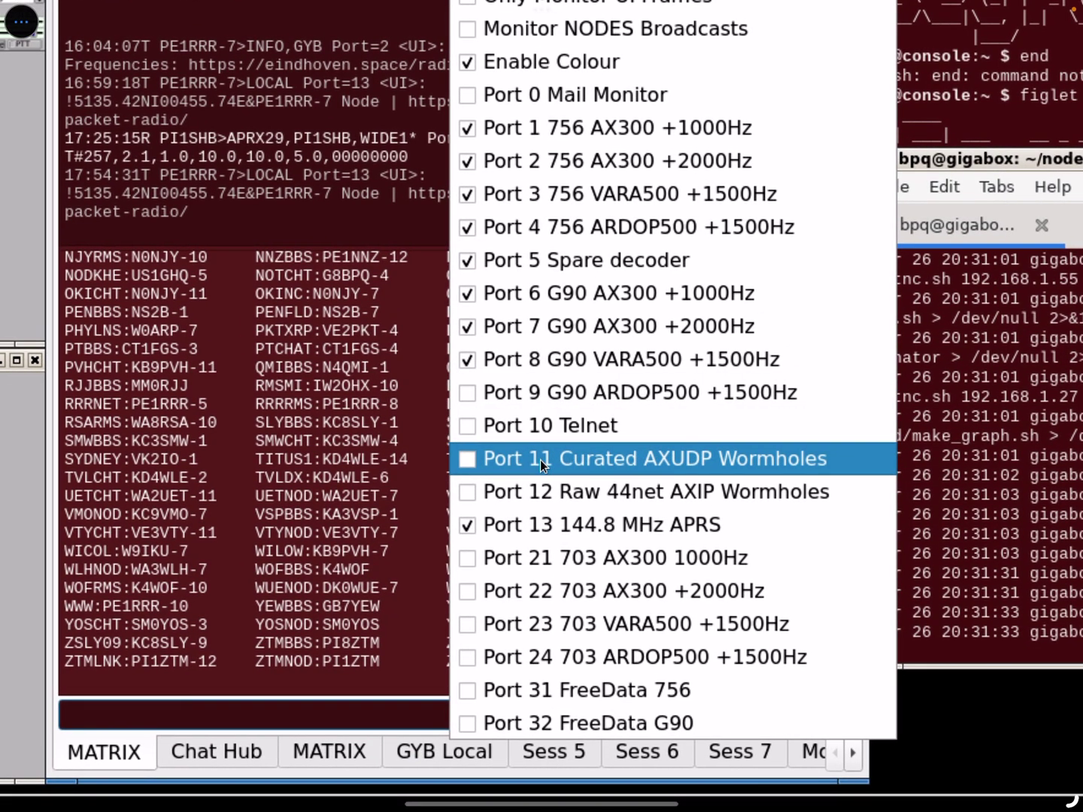
left_click(470, 460)
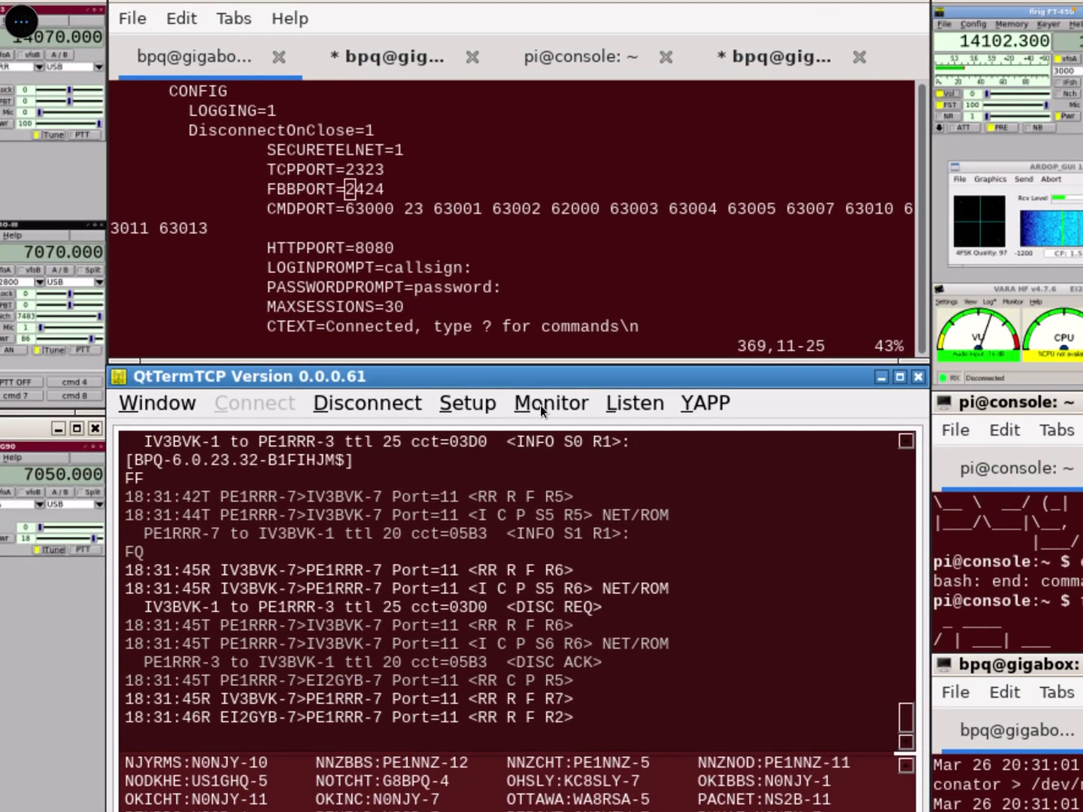
left_click(540, 405)
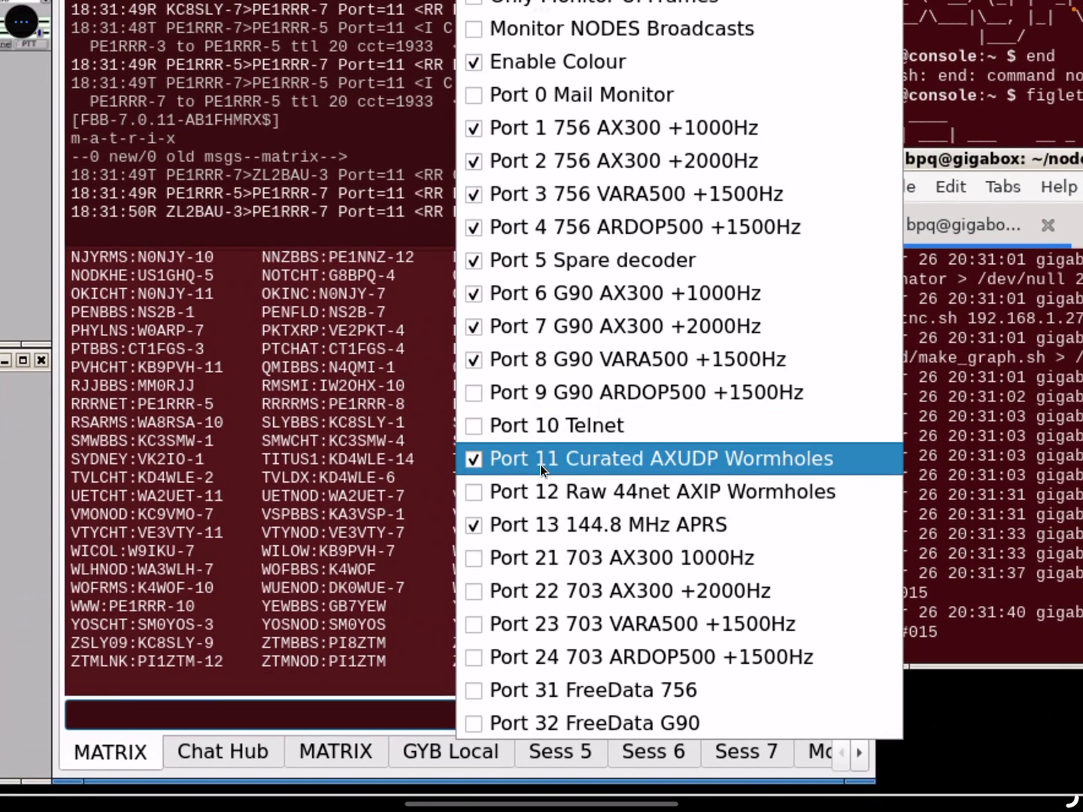
left_click(539, 459)
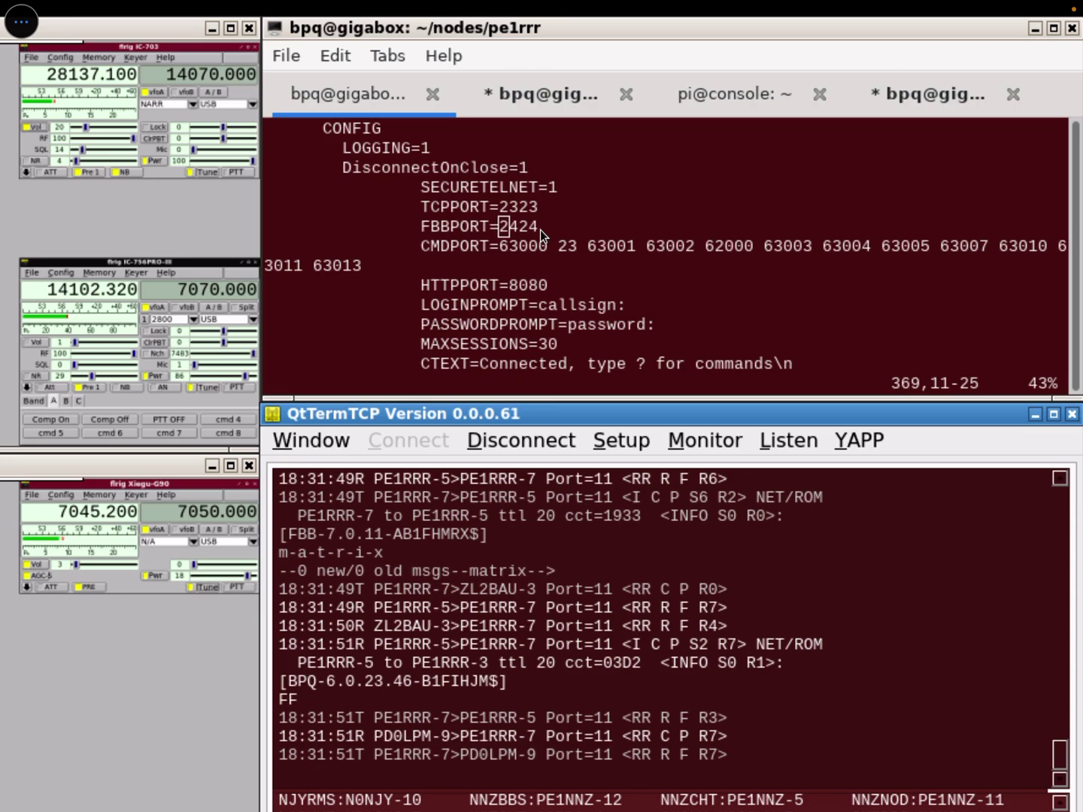
key("Up")
key("Up")
key("Up")
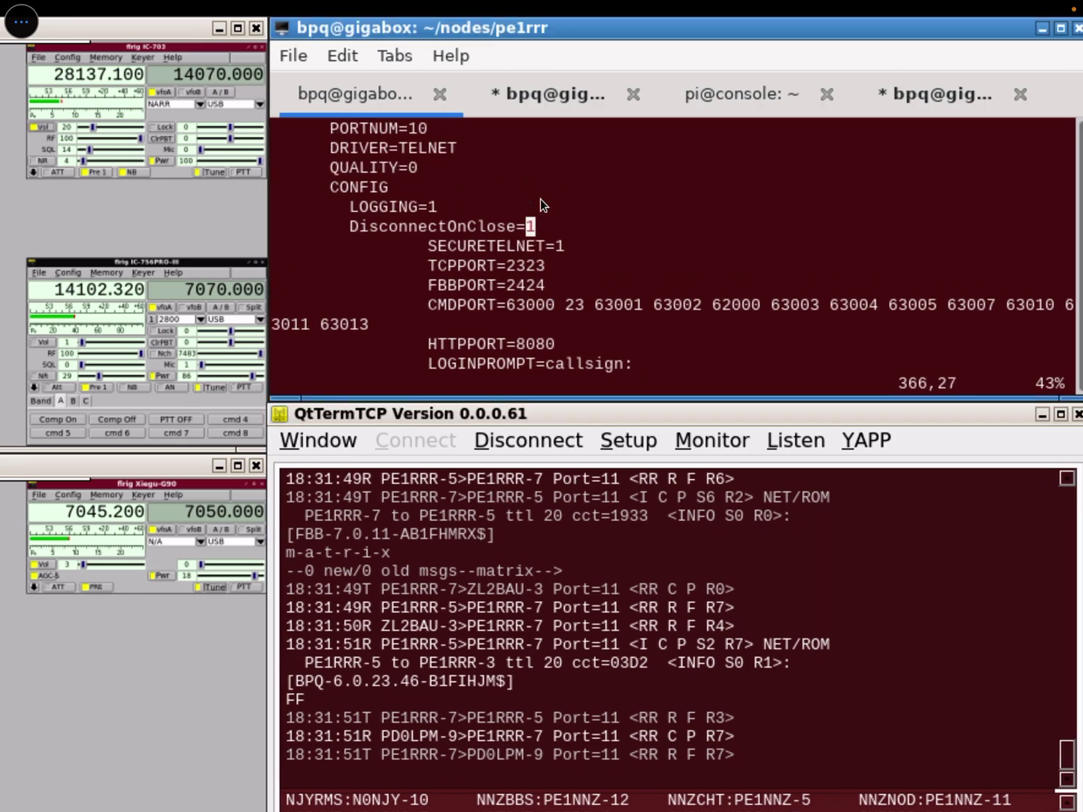
key("Up")
key("Up")
key("Up")
key("Down")
key("Down")
key("Down")
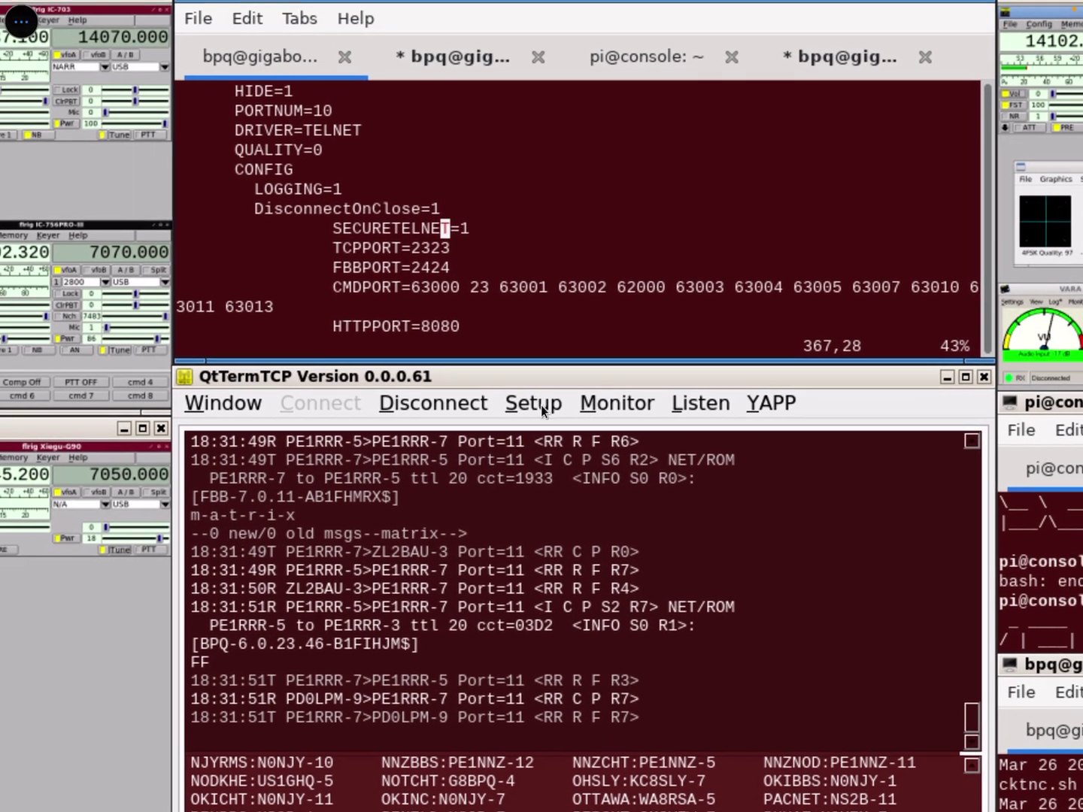
- Start a new host entry with host name 192.168.1.42 and port 2424
left_click(635, 442)
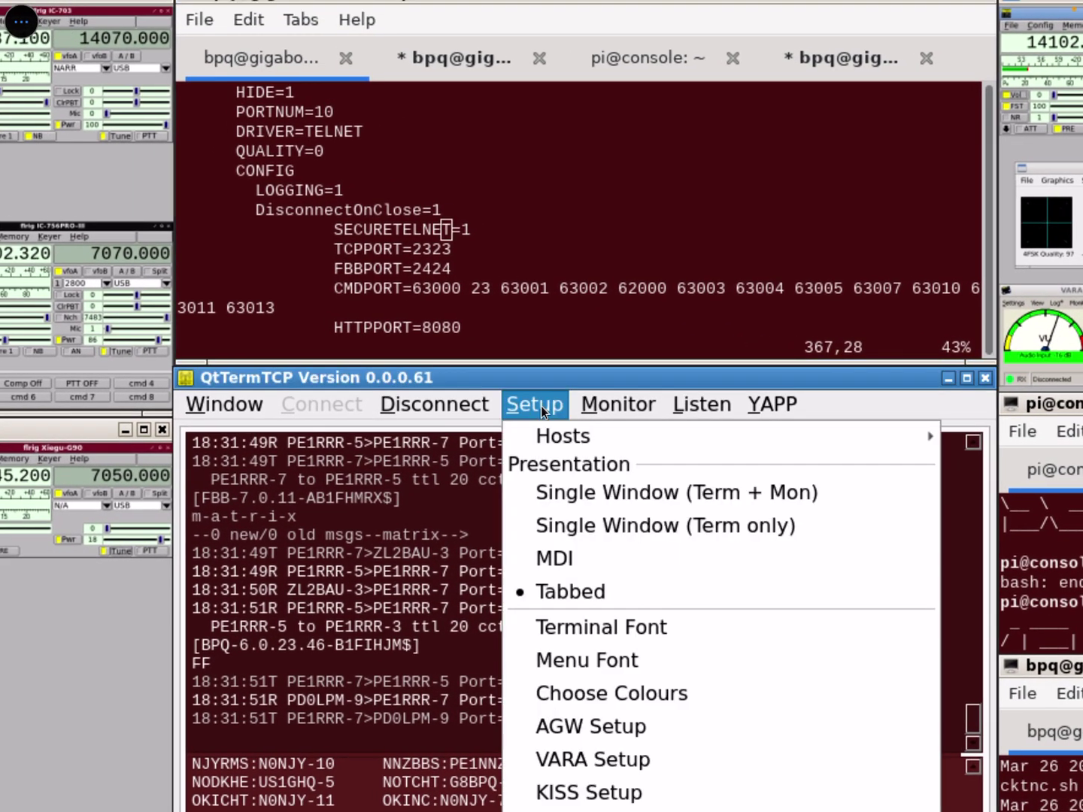
mouse_move(560, 437)
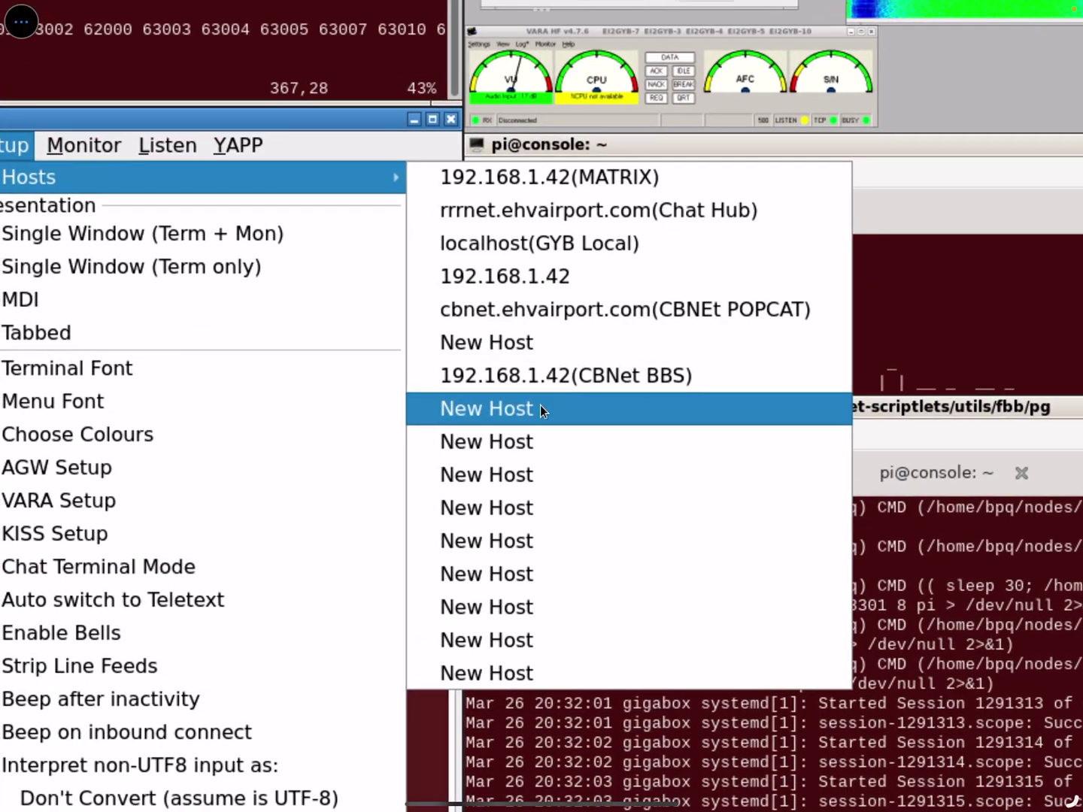
left_click(540, 406)
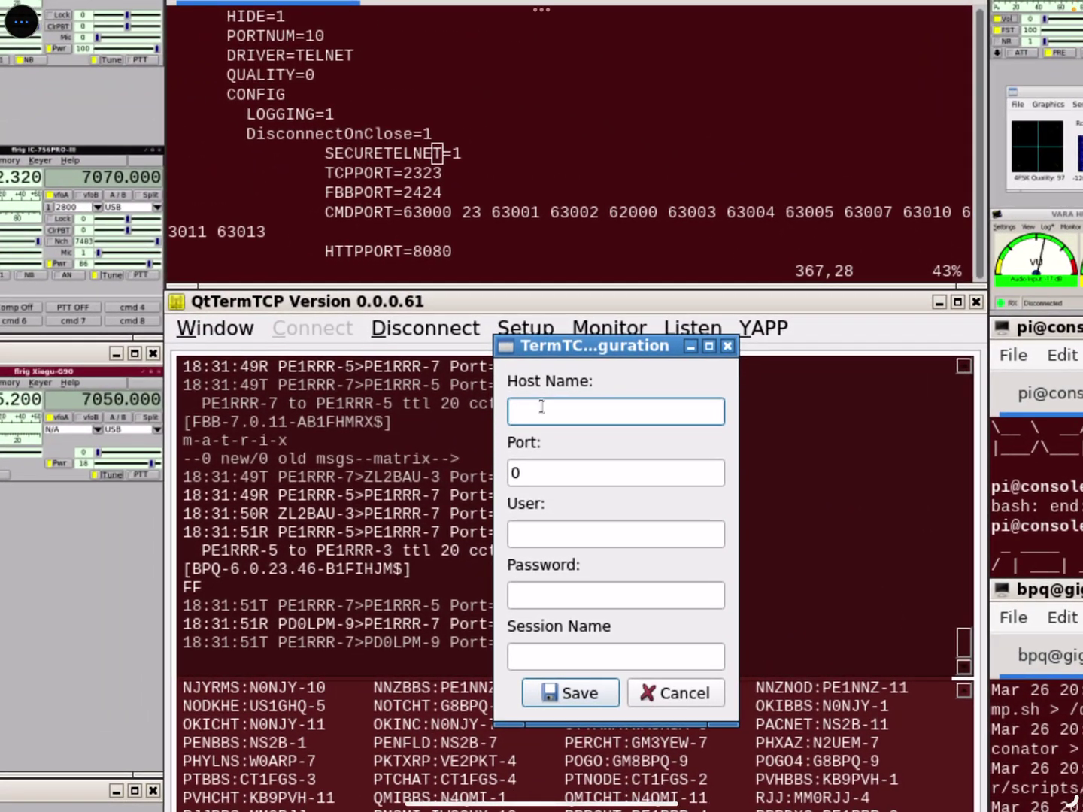
type("192.168.")
type("1.42")
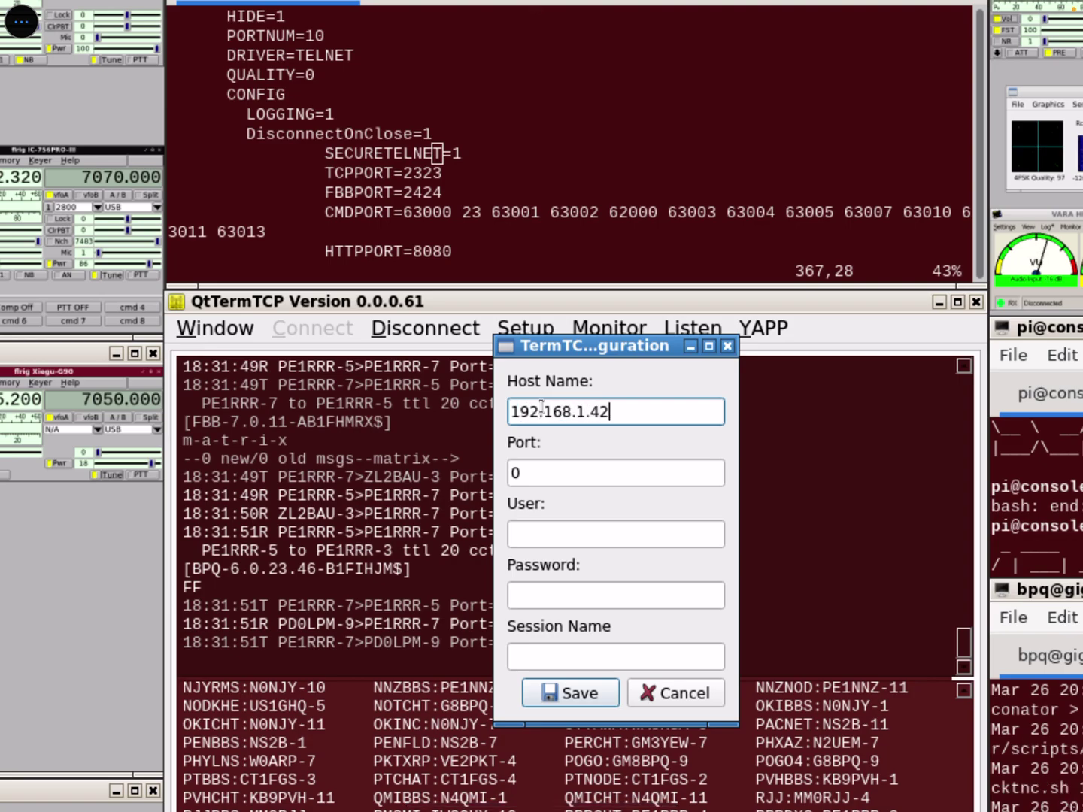
key("Tab")
key("BackSpace")
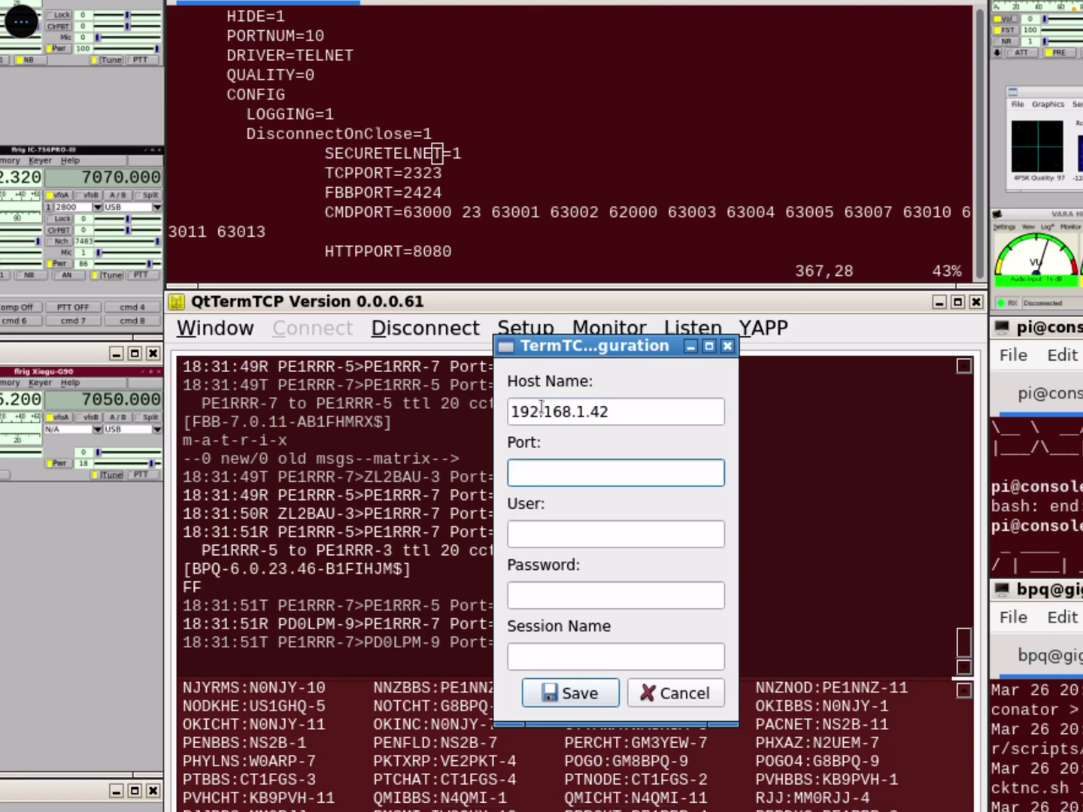
type("42")
key("Tab")
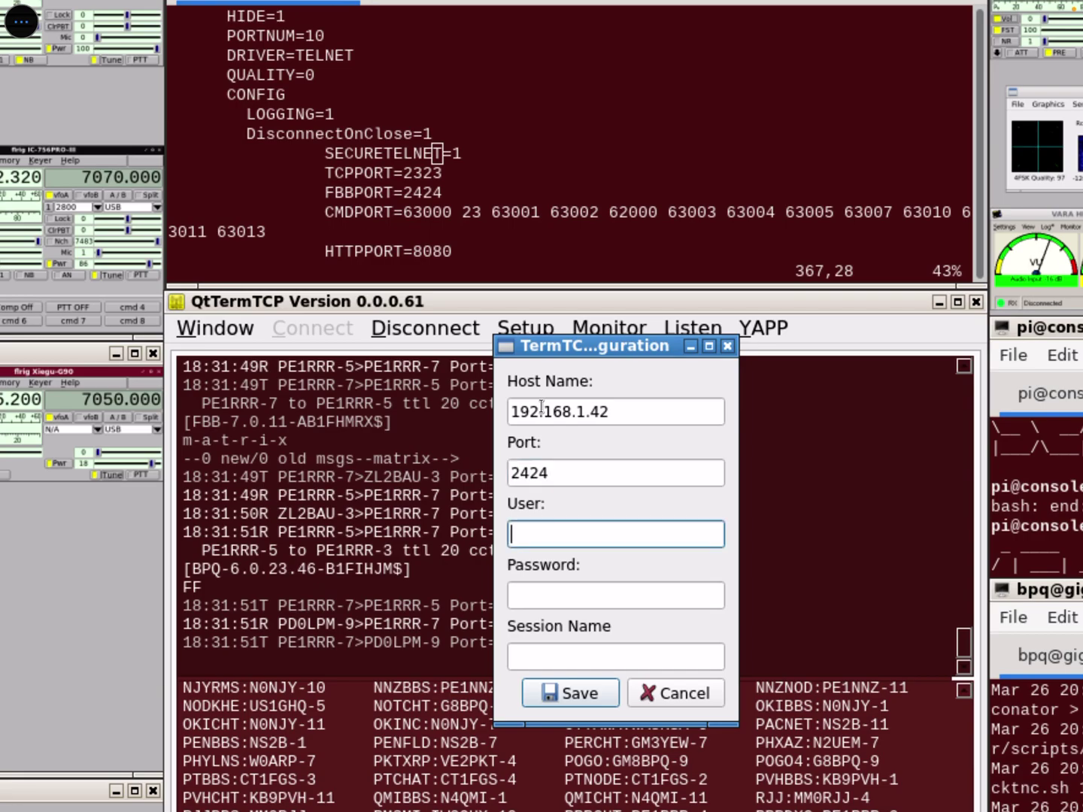
type("rrr")
key("Tab")
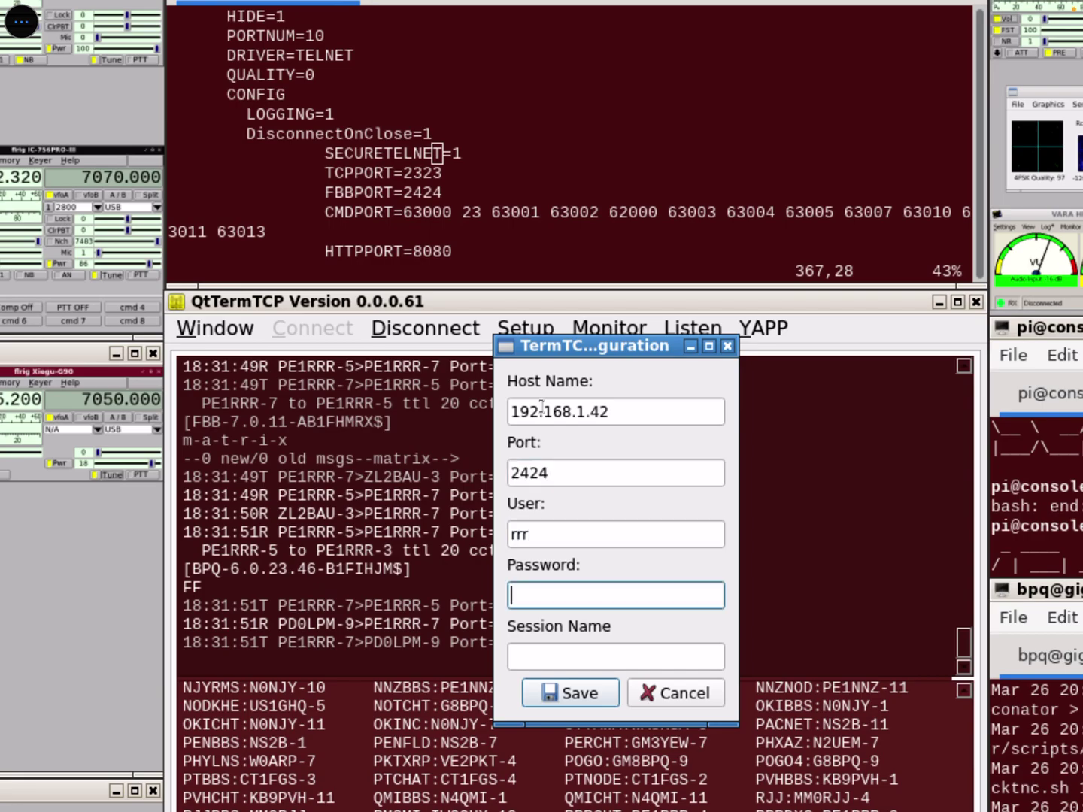
type("mgwtfbbq!")
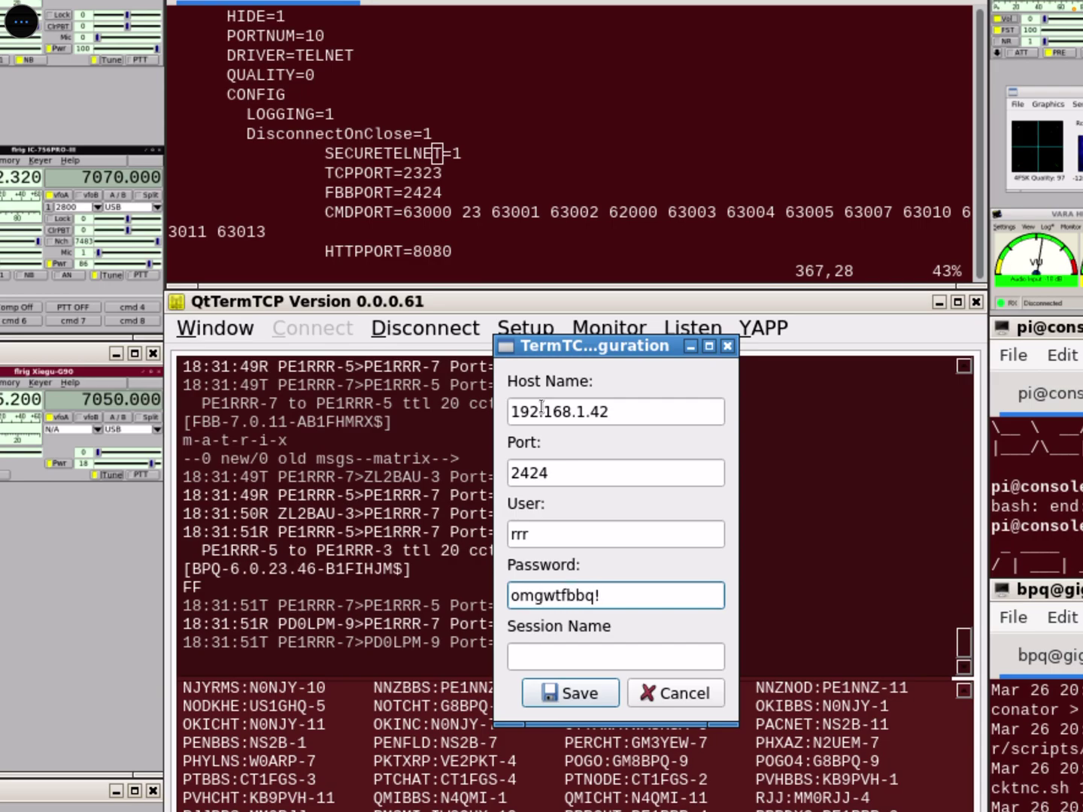
key("Tab")
type("Te")
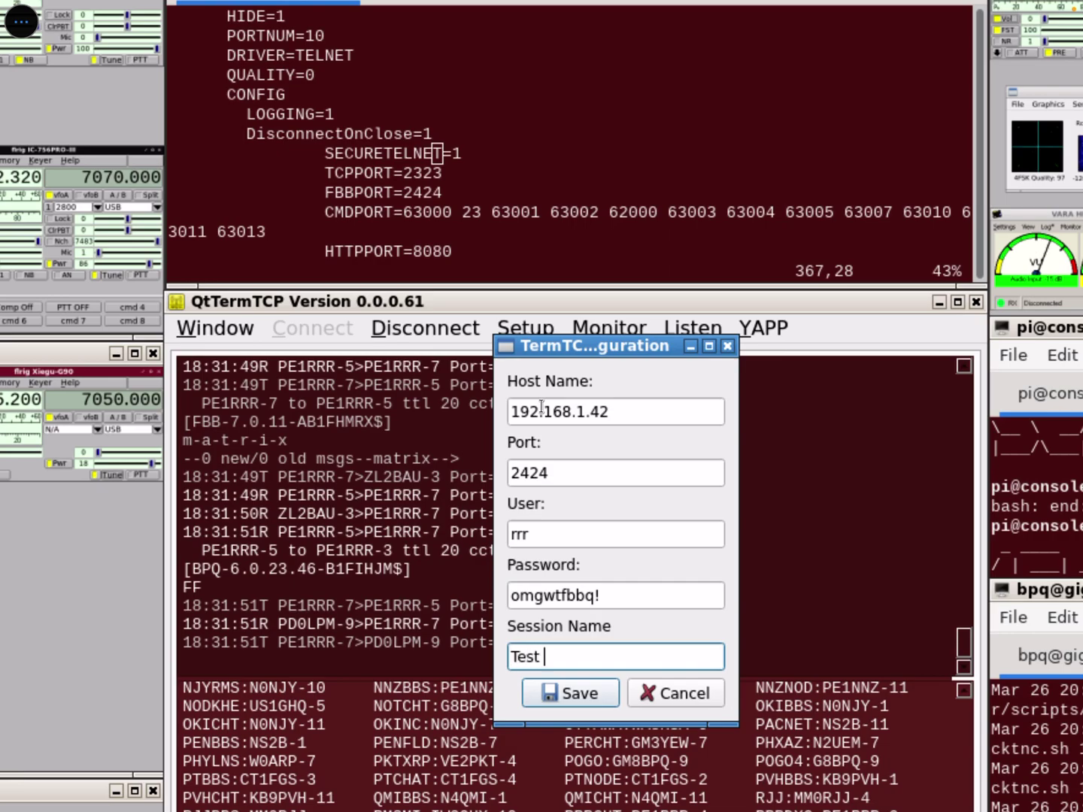
type("Session")
key("BackSpace")
left_click(540, 408)
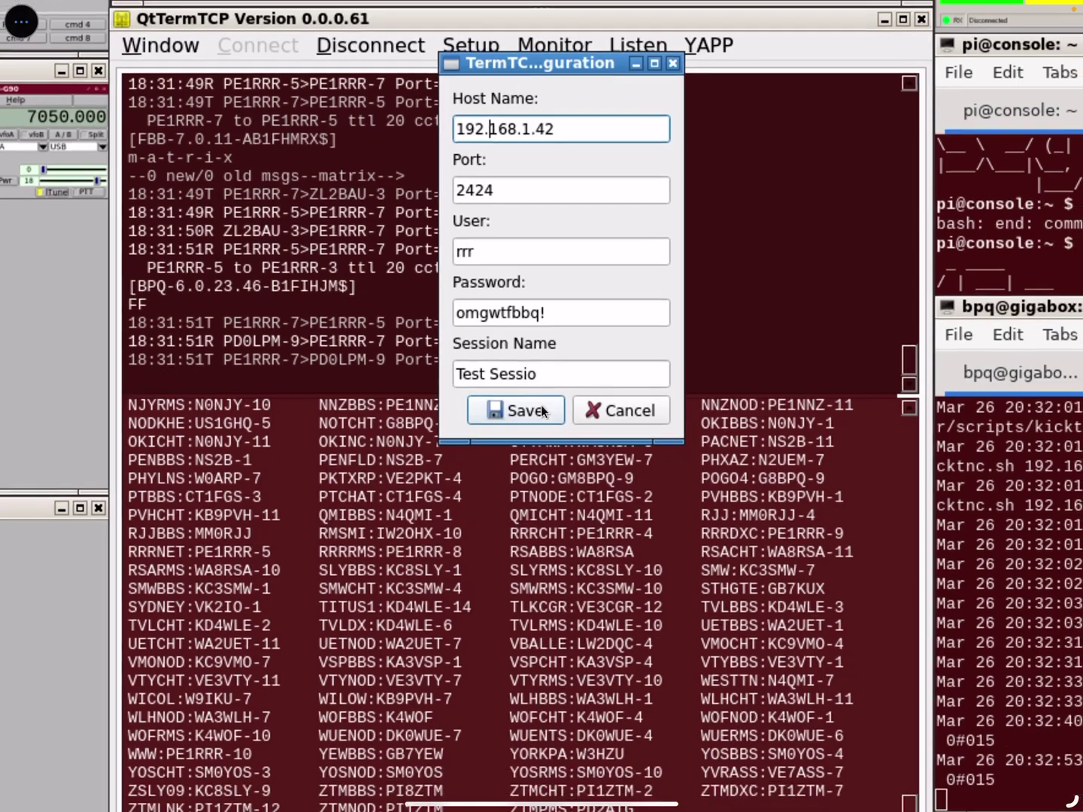
key("Tab")
key("Tab")
key("Tab")
key("BackSpace")
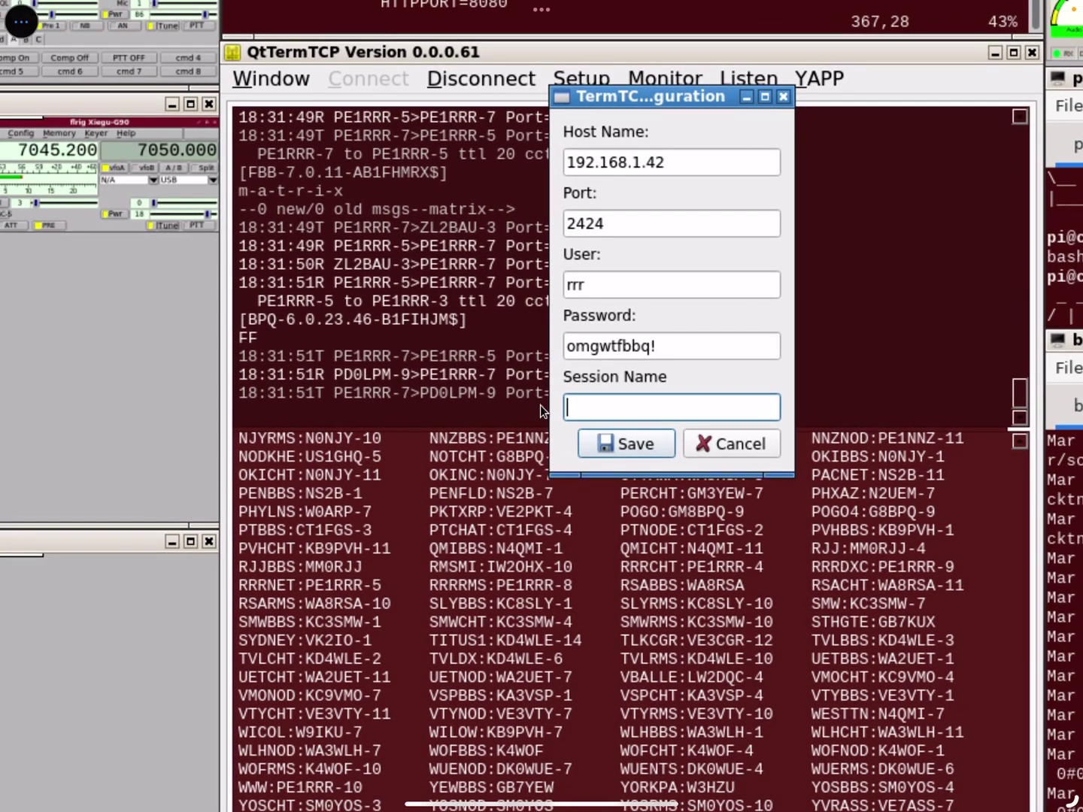
type("PE1RRR-7")
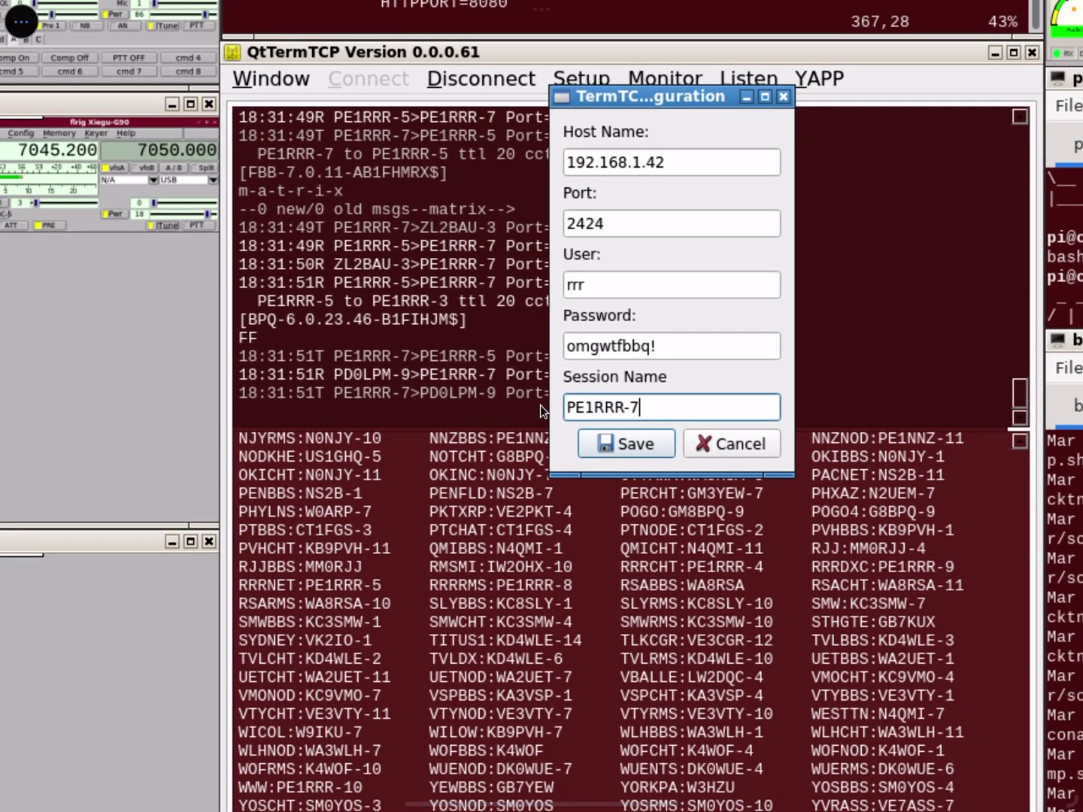
key("Tab")
key("Return")
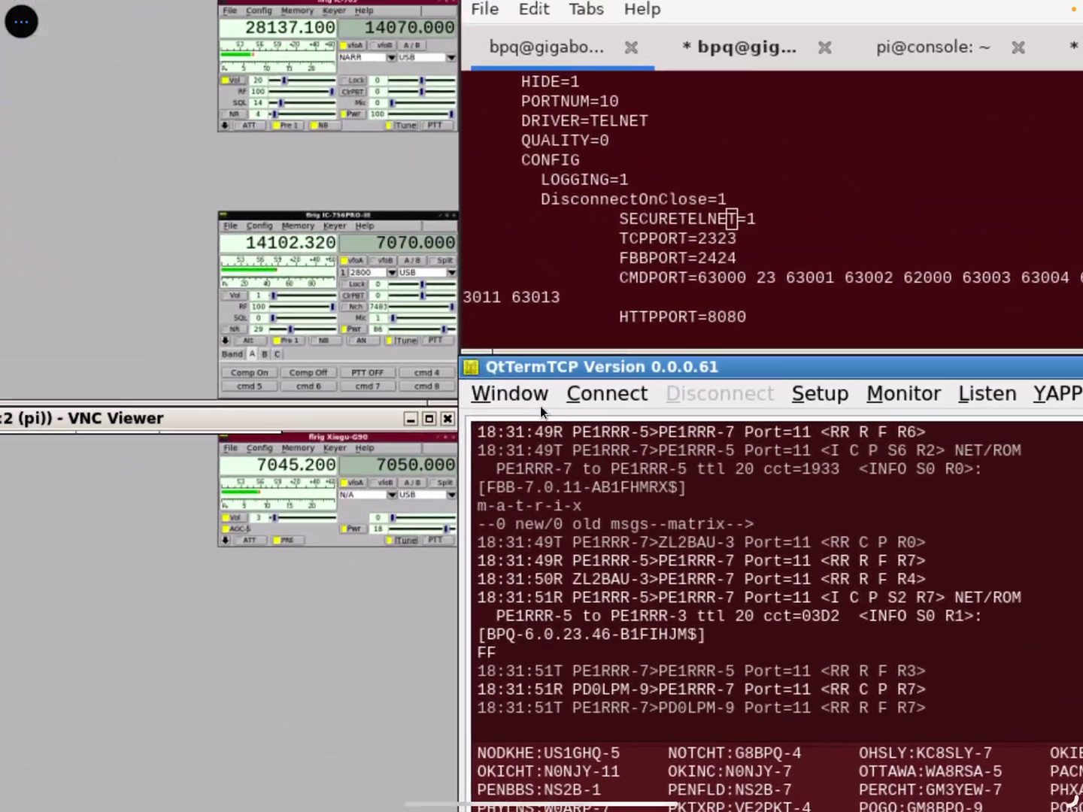
- Bring up the Connect menu's saved hosts, showing the 192.168.1.42 (PE1RRR-7) entry
left_click(540, 404)
mouse_move(625, 396)
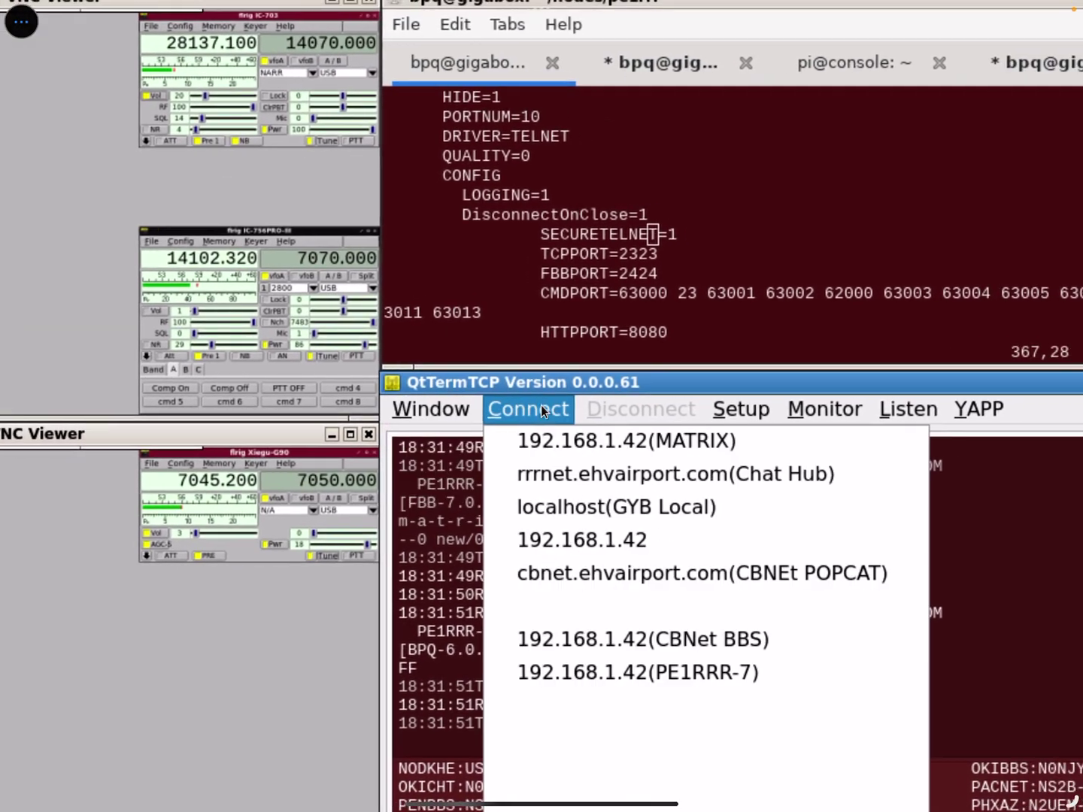
left_click(540, 405)
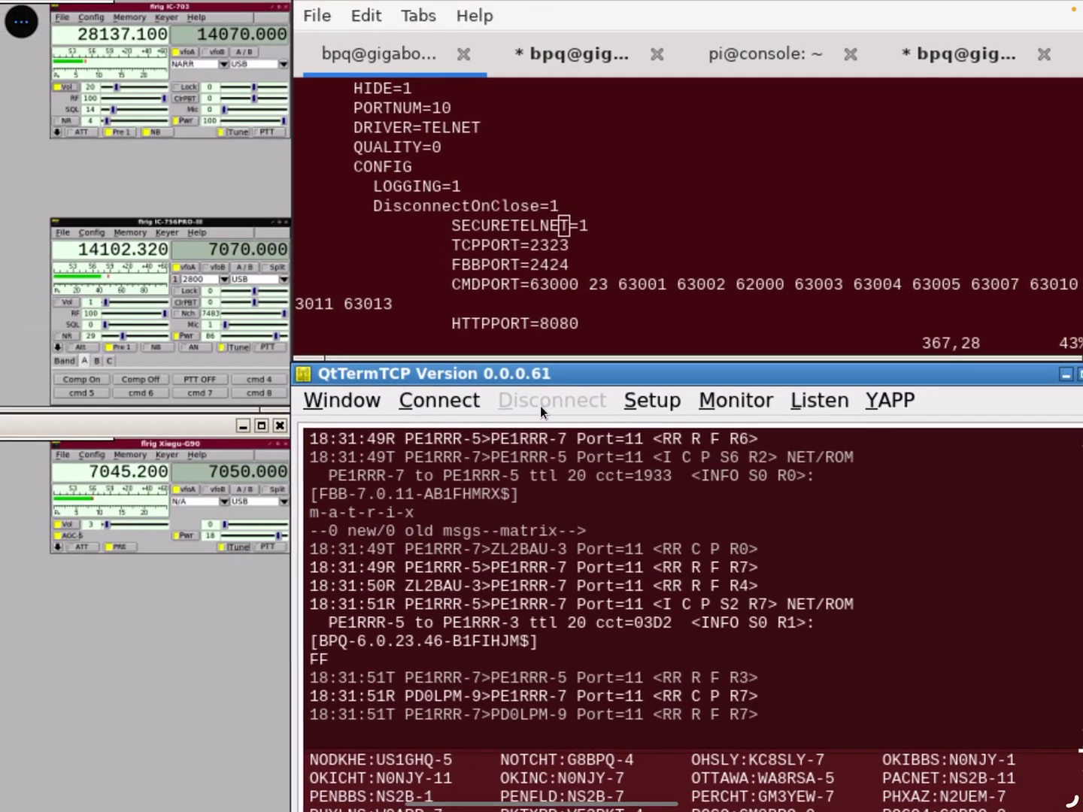
left_click(540, 404)
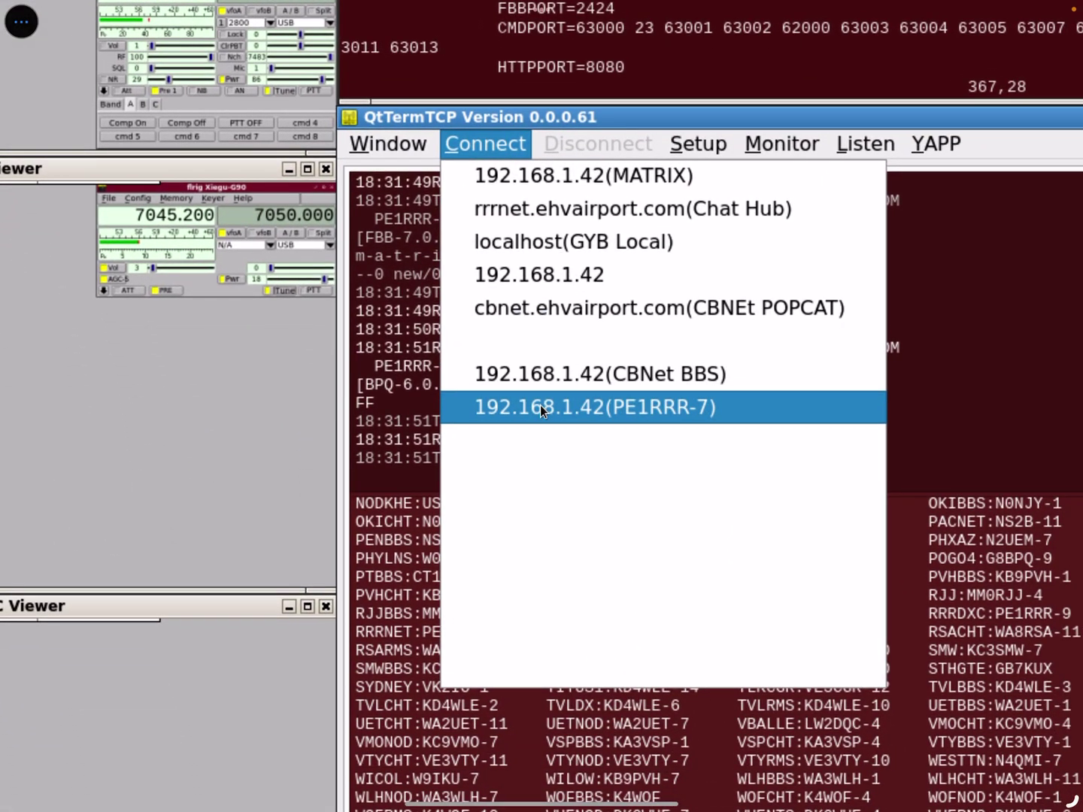
- Connect to PE1RRR-7, list the node's links with l, and toggle Port 12 wormhole monitoring
left_click(540, 406)
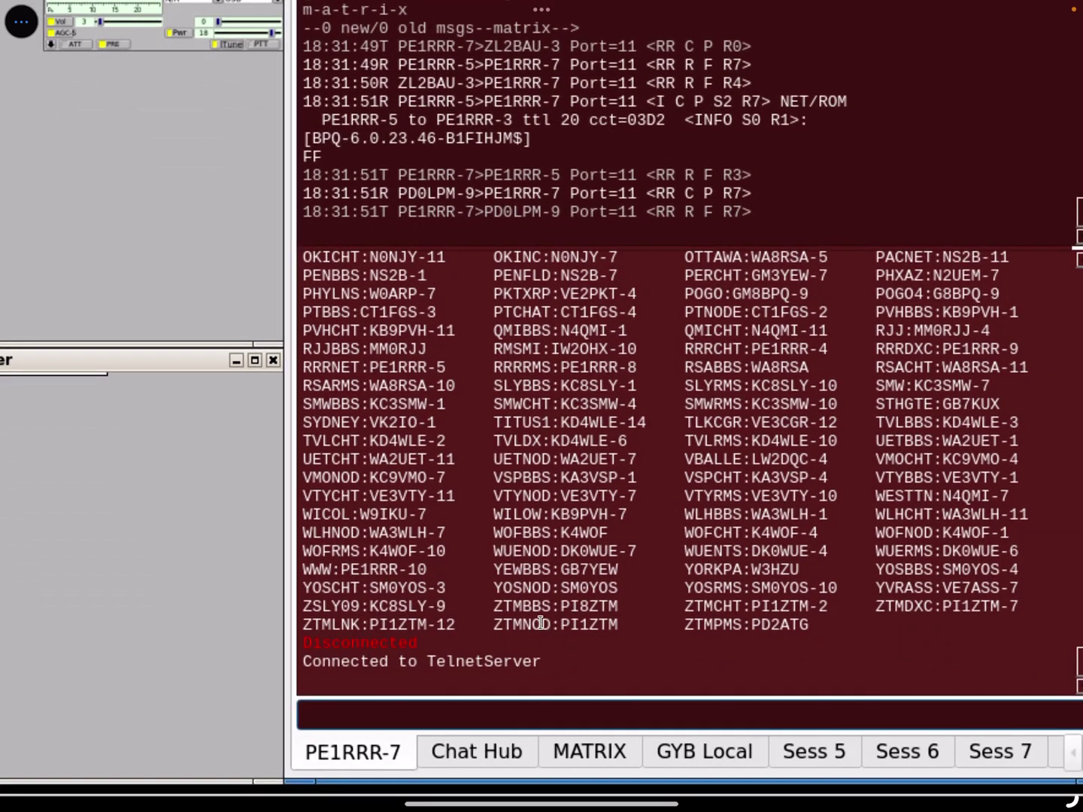
type("l")
key("Return")
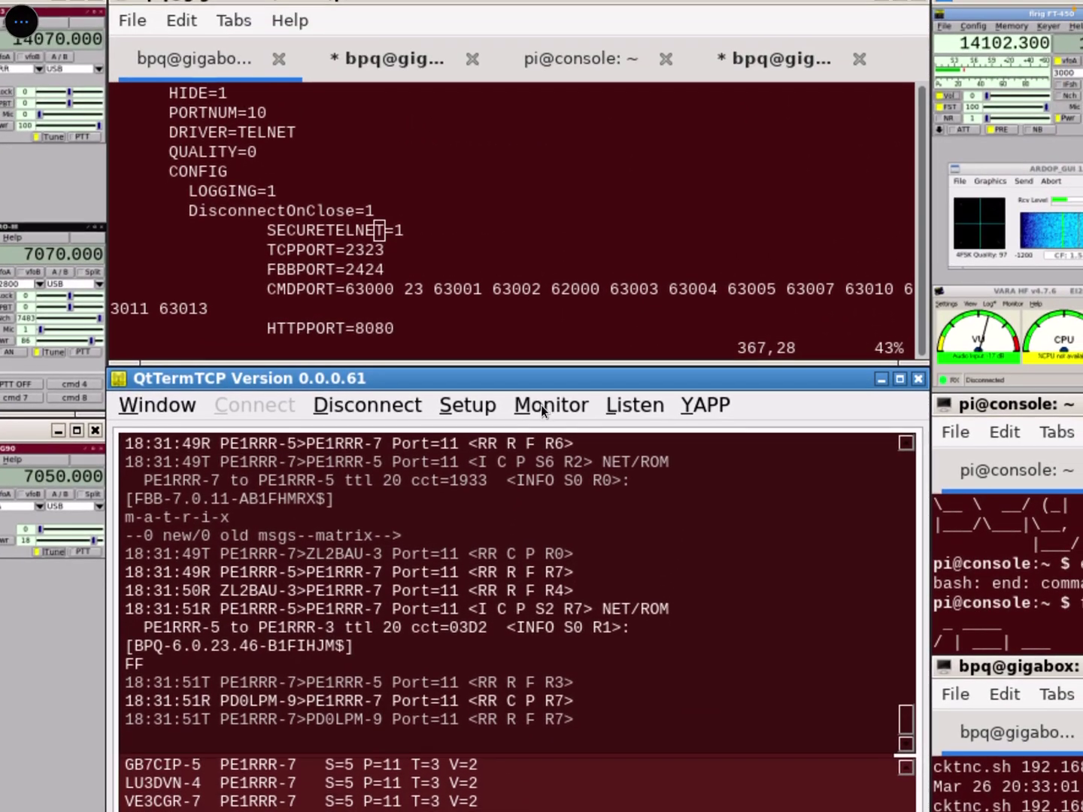
left_click(540, 405)
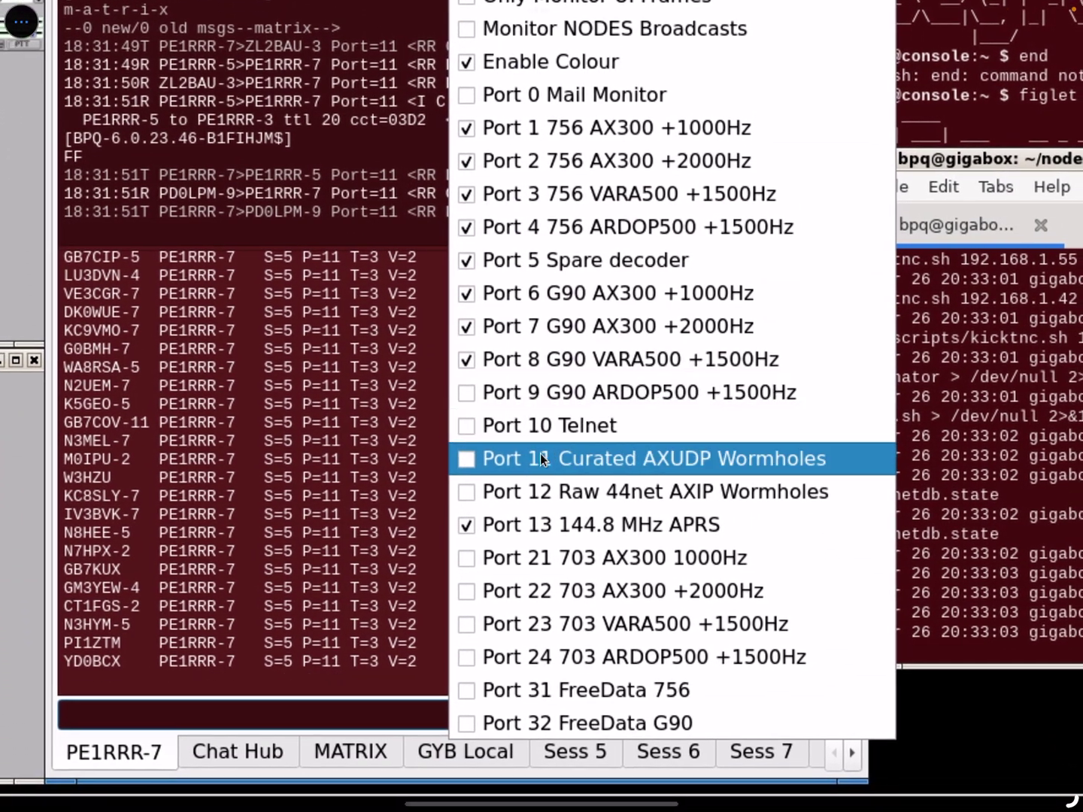
left_click(540, 490)
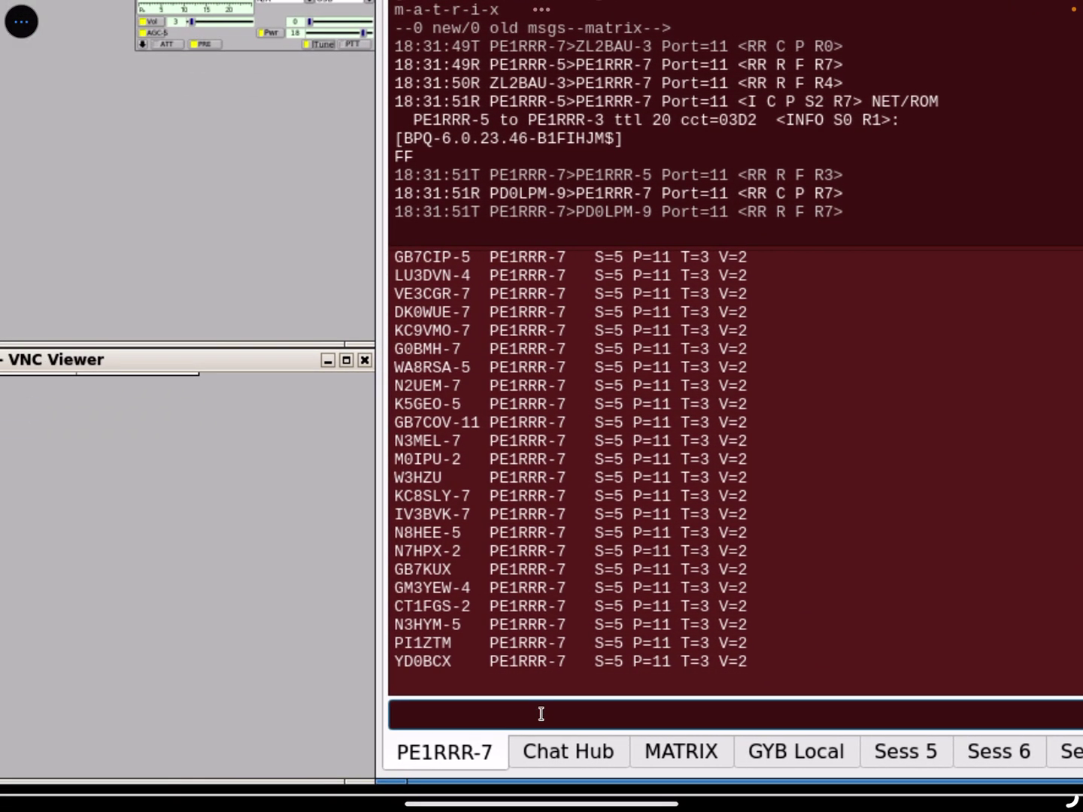
- Send c gb7bex, then node to reach GB7BEX's node prompt, then n
type("7bex")
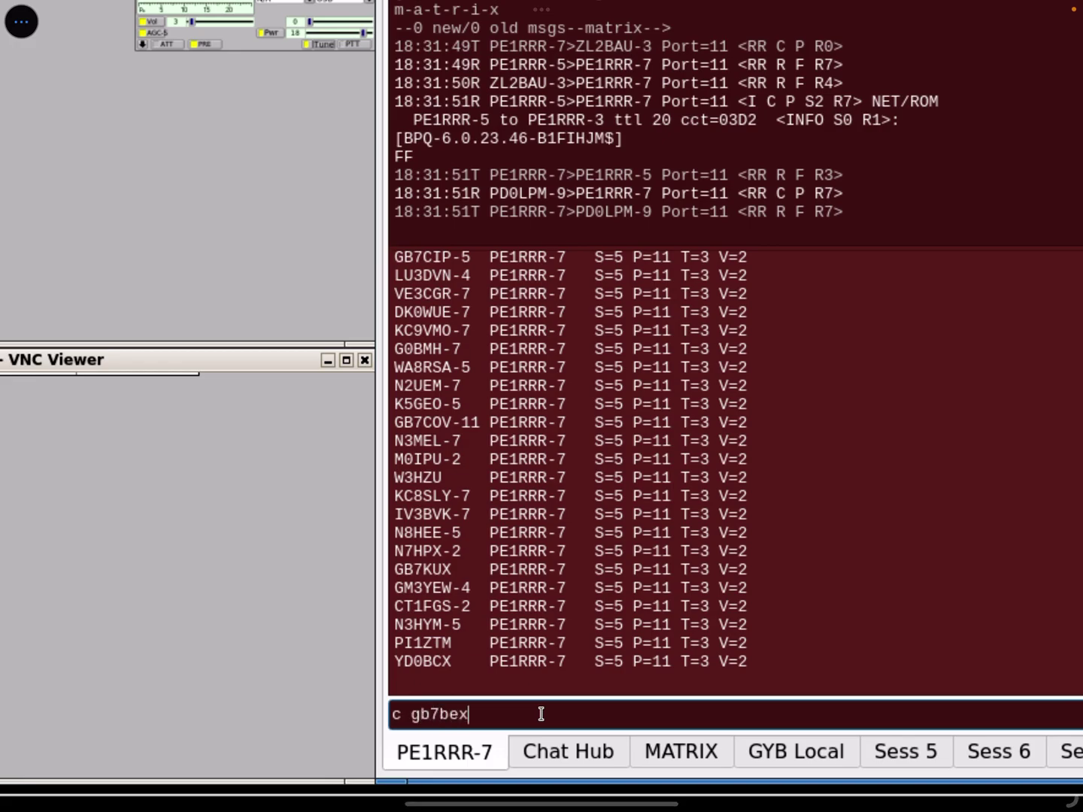
key("Return")
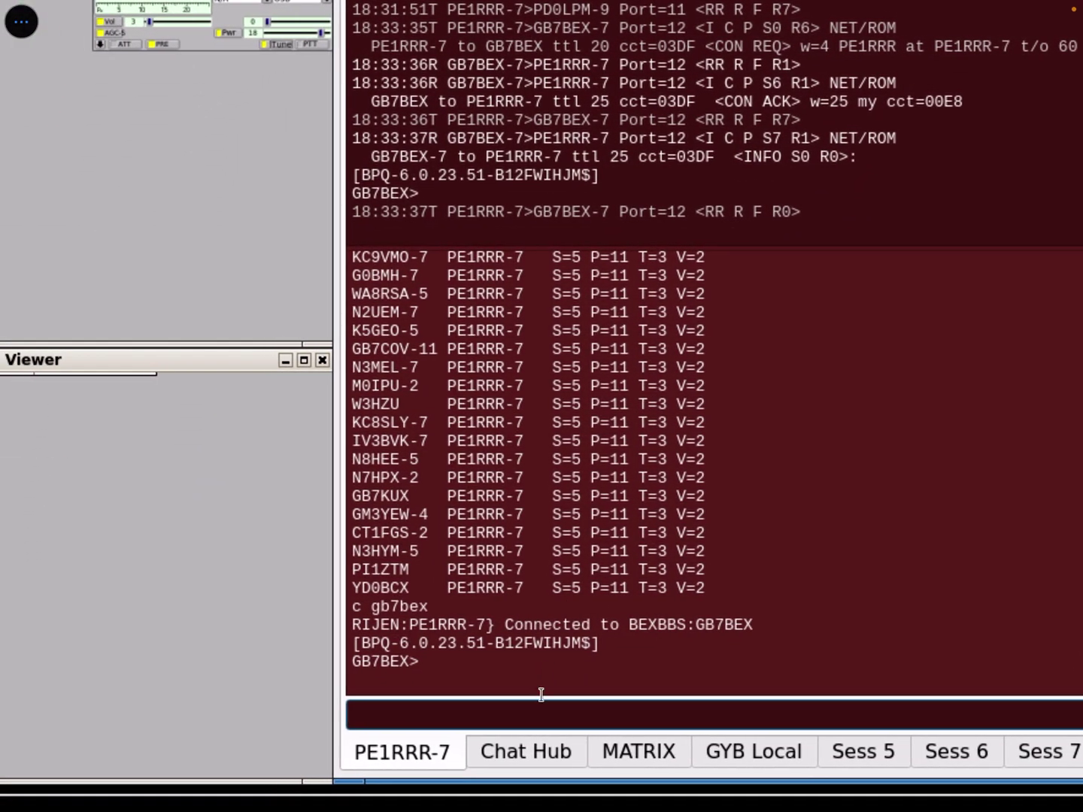
type("node")
key("Return")
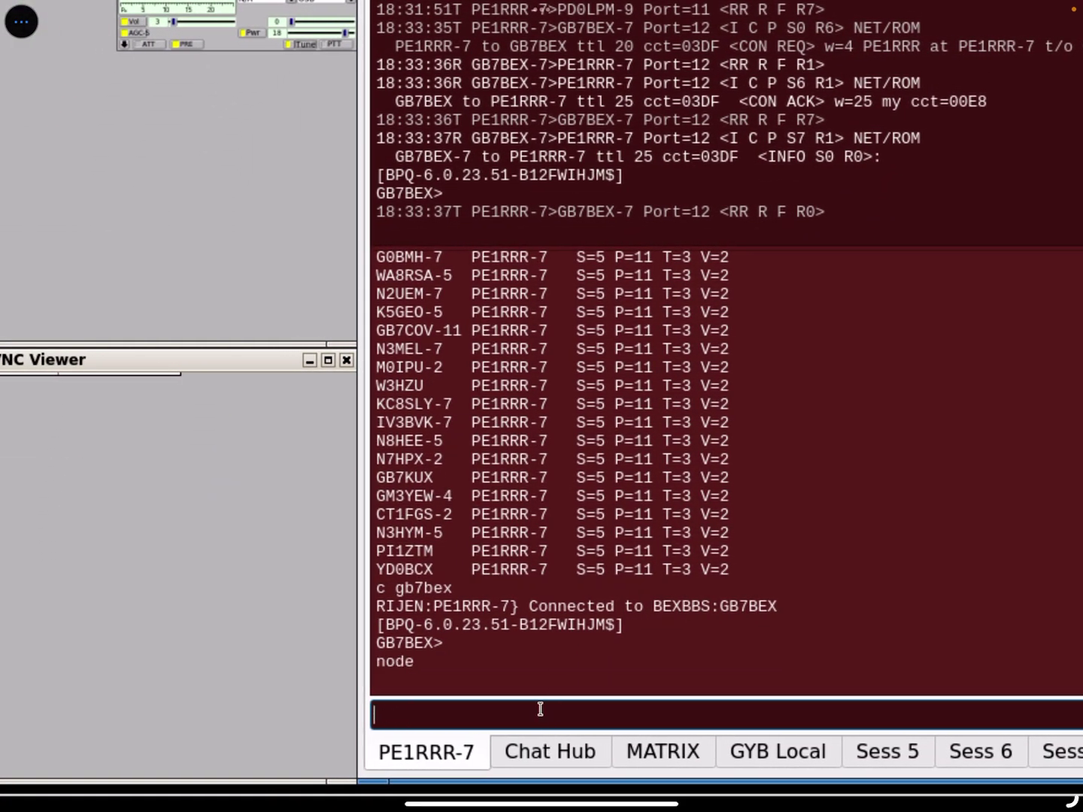
type("n")
key("Return")
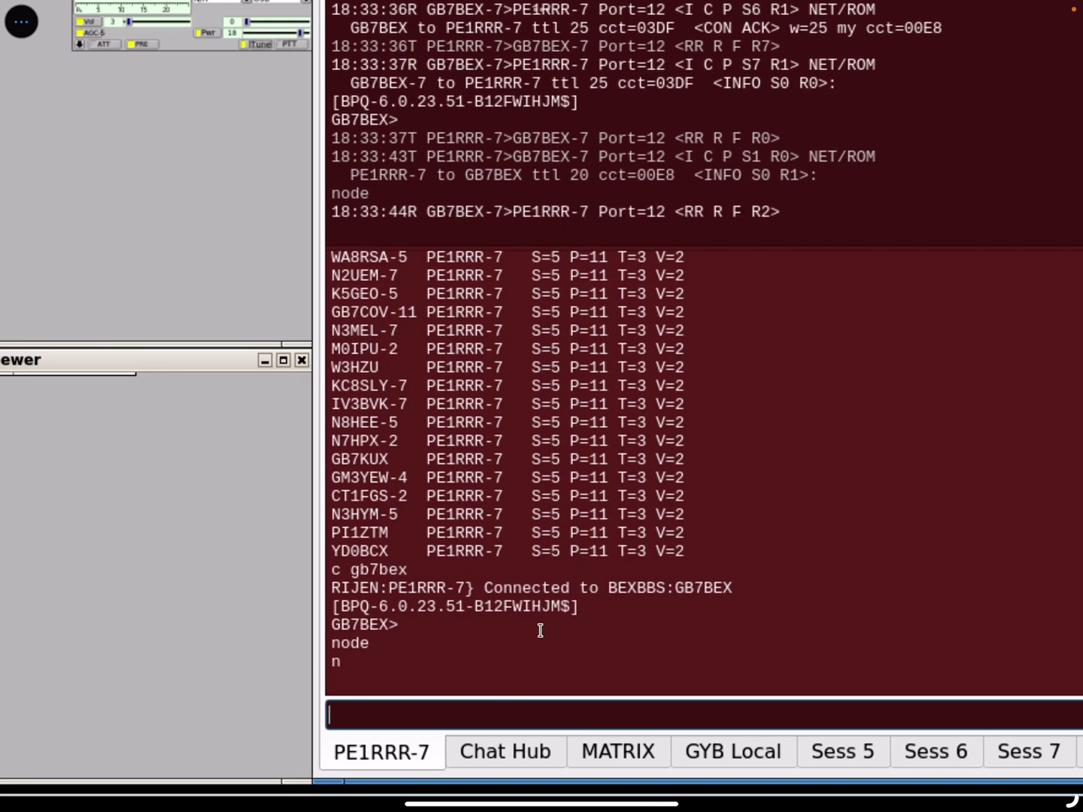